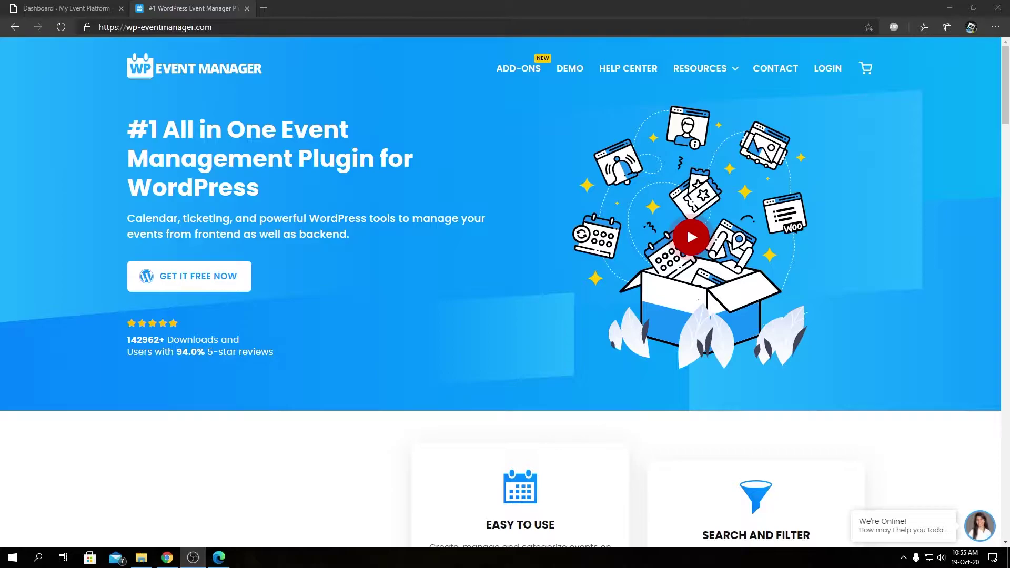
Open the ADD-ONS catalogue and go to page 2 to find the iCal add-on card.
click(526, 74)
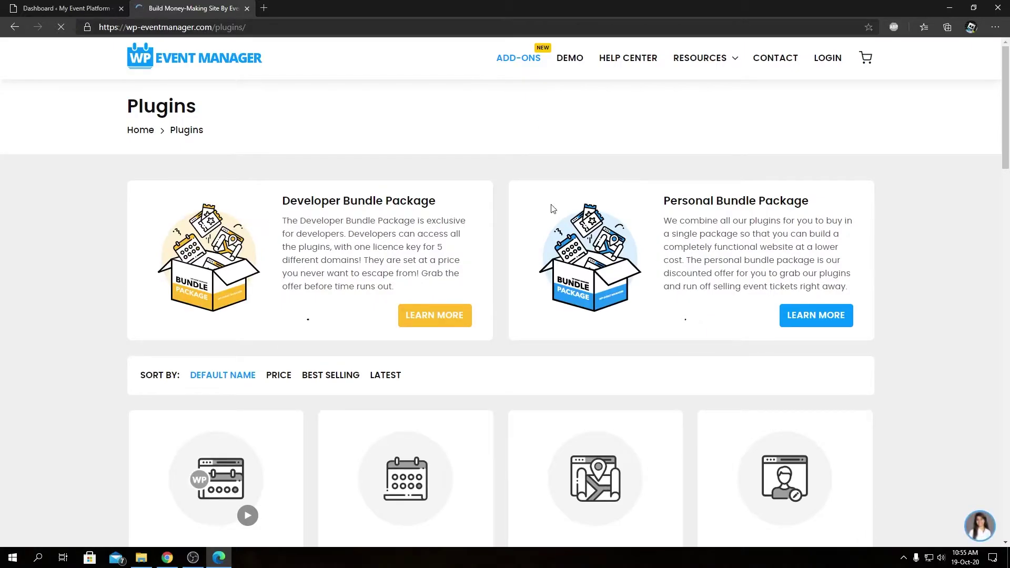
scroll(552, 209, down, 2)
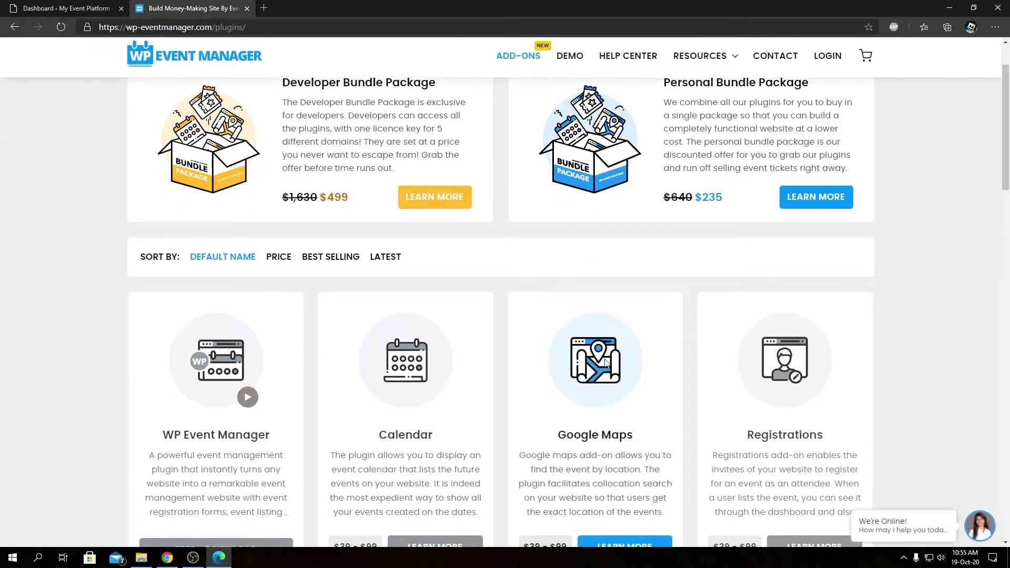
scroll(421, 374, down, 4)
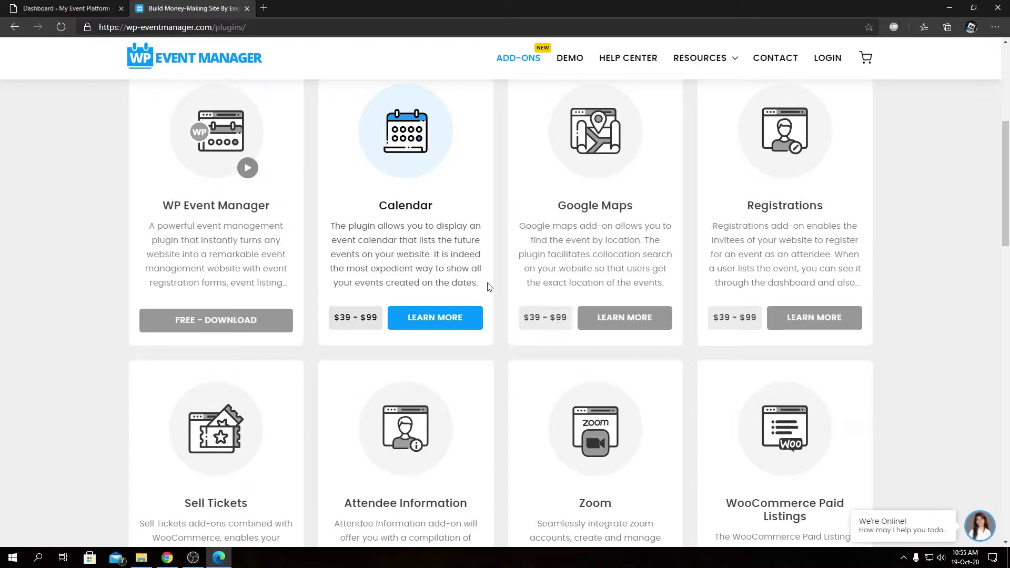
scroll(490, 288, up, 2)
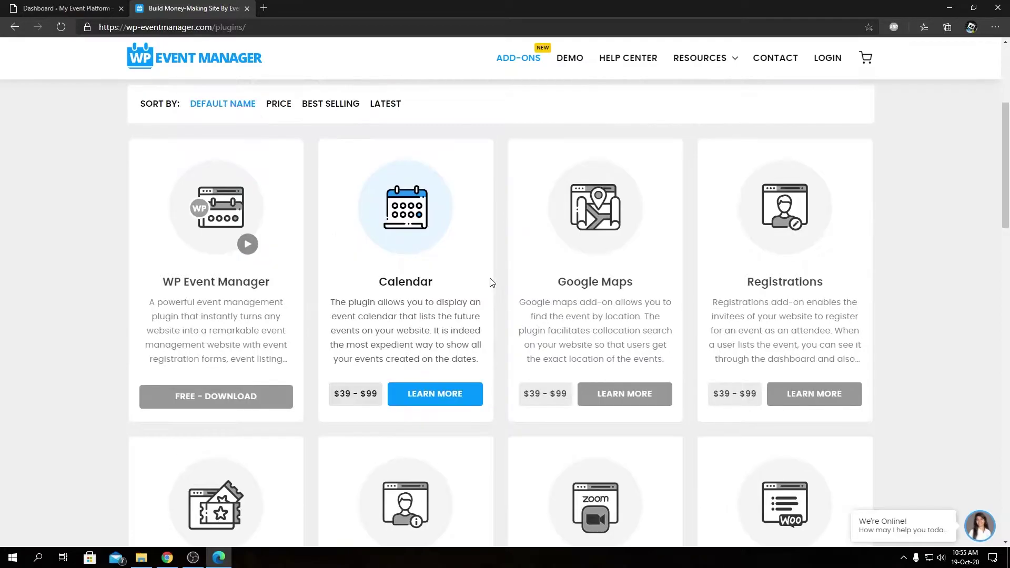
scroll(490, 284, down, 8)
scroll(492, 283, down, 5)
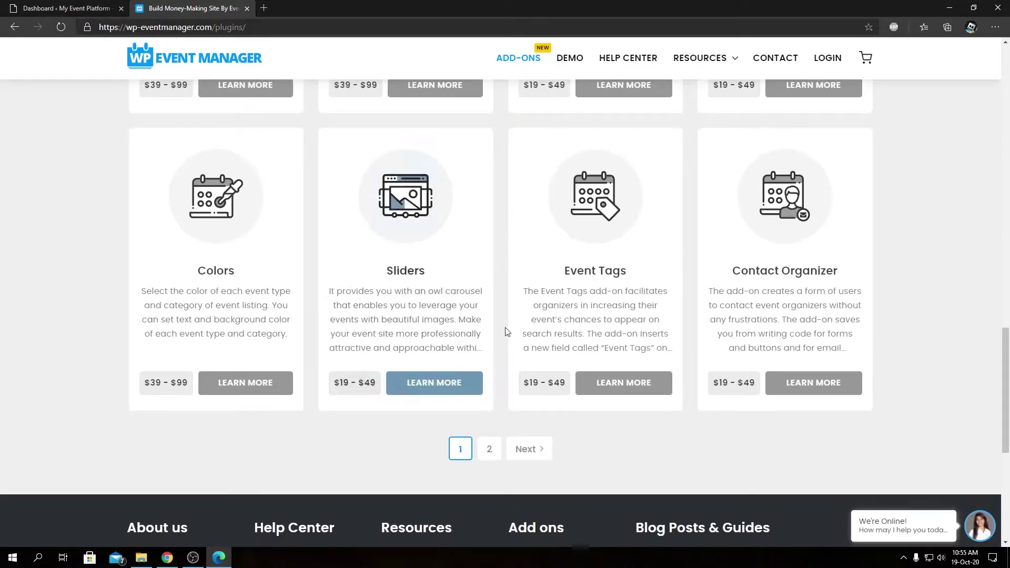
click(496, 449)
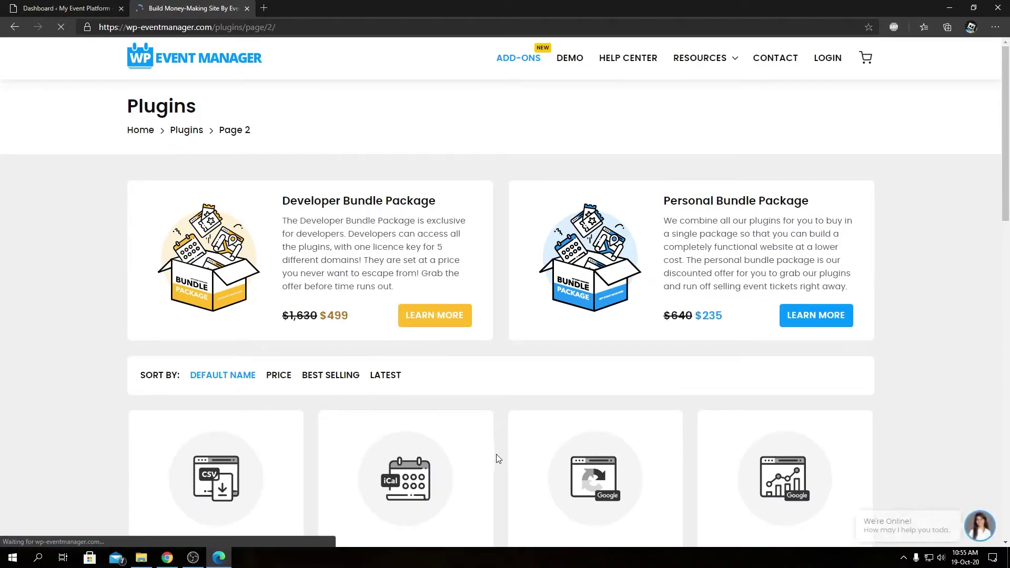
scroll(497, 457, down, 3)
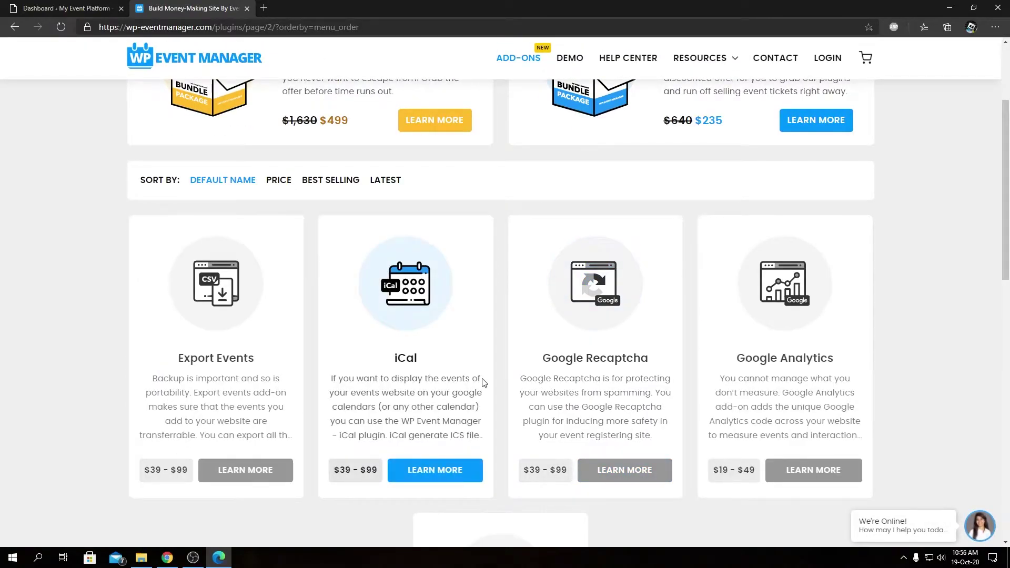
Open the iCal card's LEARN MORE page and read its features, including Download iCal File.
click(429, 470)
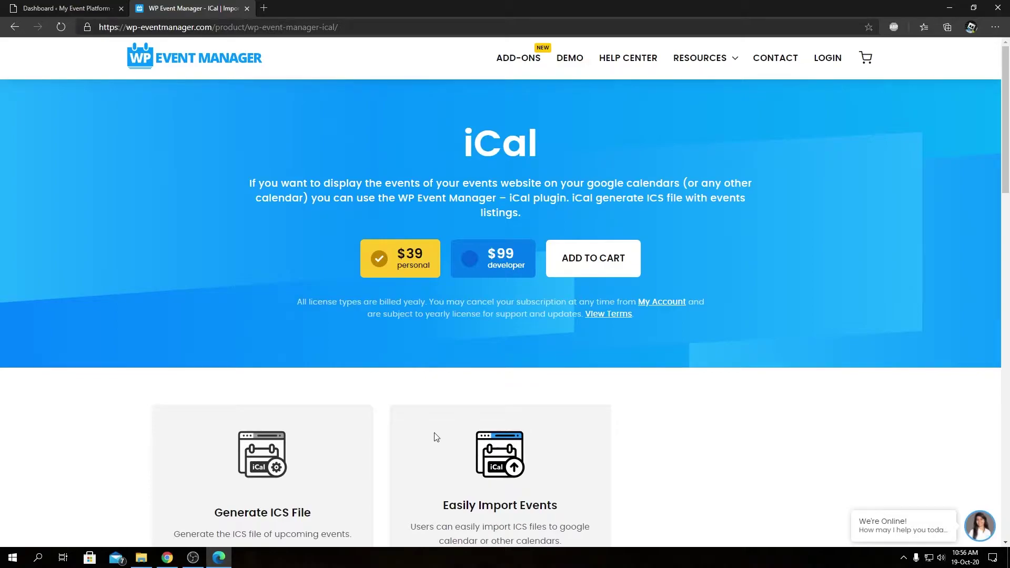
scroll(436, 437, down, 5)
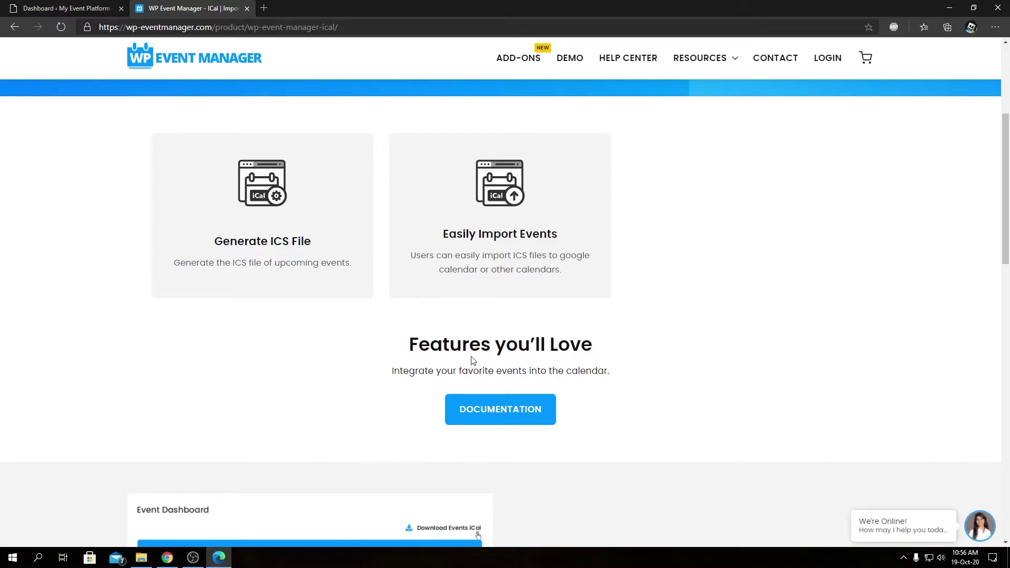
scroll(473, 361, down, 6)
scroll(362, 337, up, 3)
scroll(362, 337, down, 2)
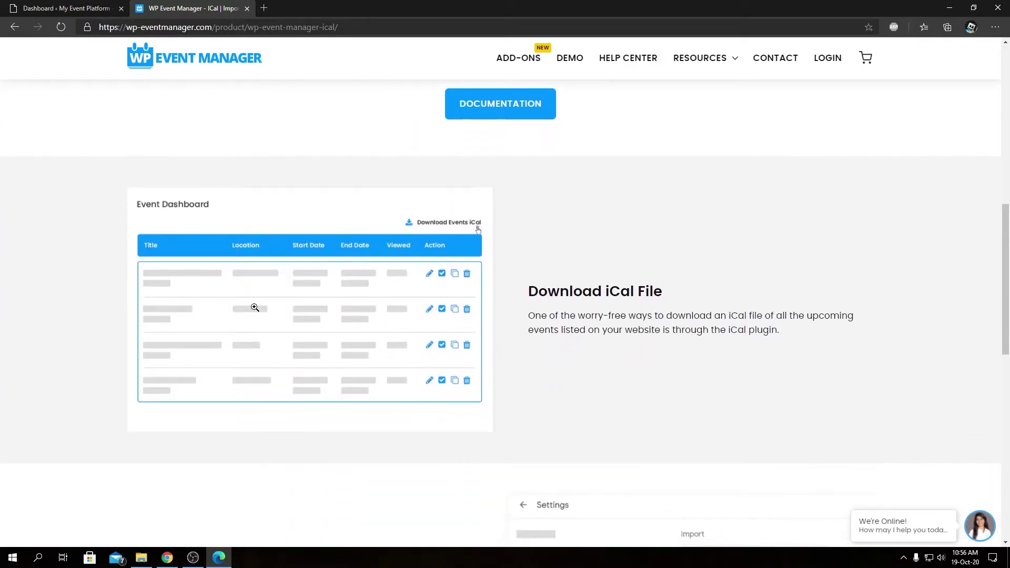
scroll(584, 279, down, 4)
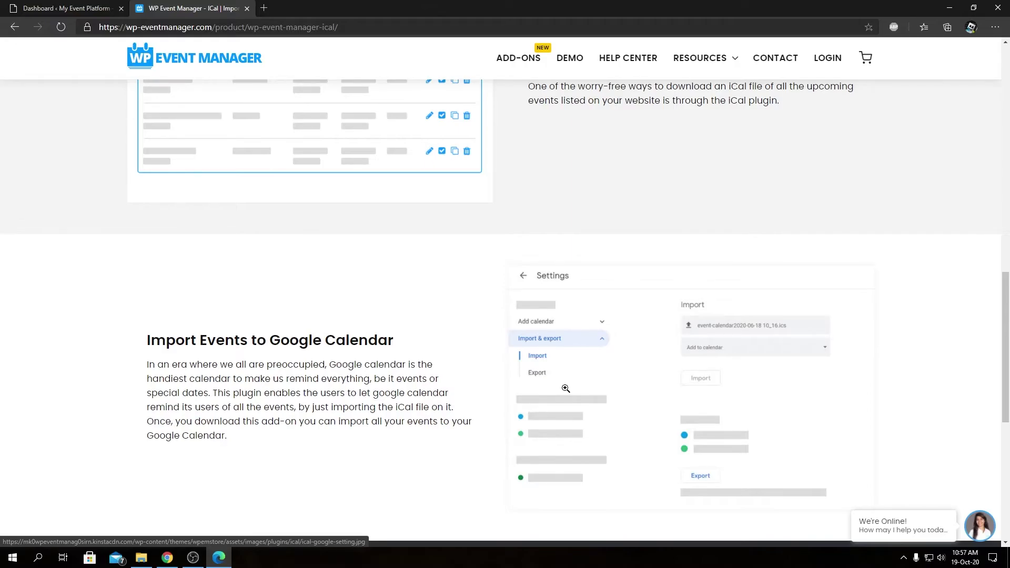
scroll(566, 388, up, 4)
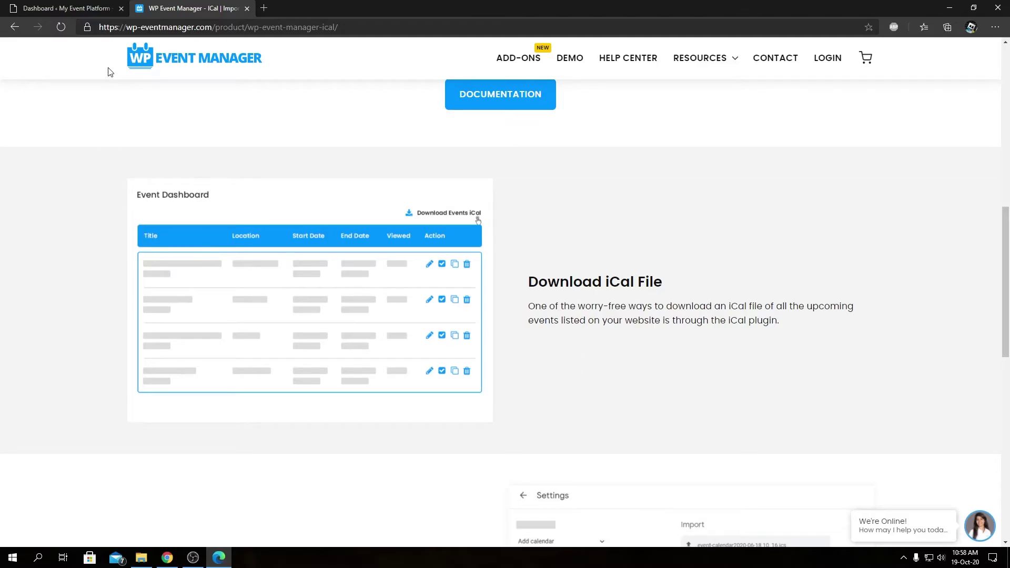
Go to the Add New Plugins page in the WordPress dashboard.
click(80, 7)
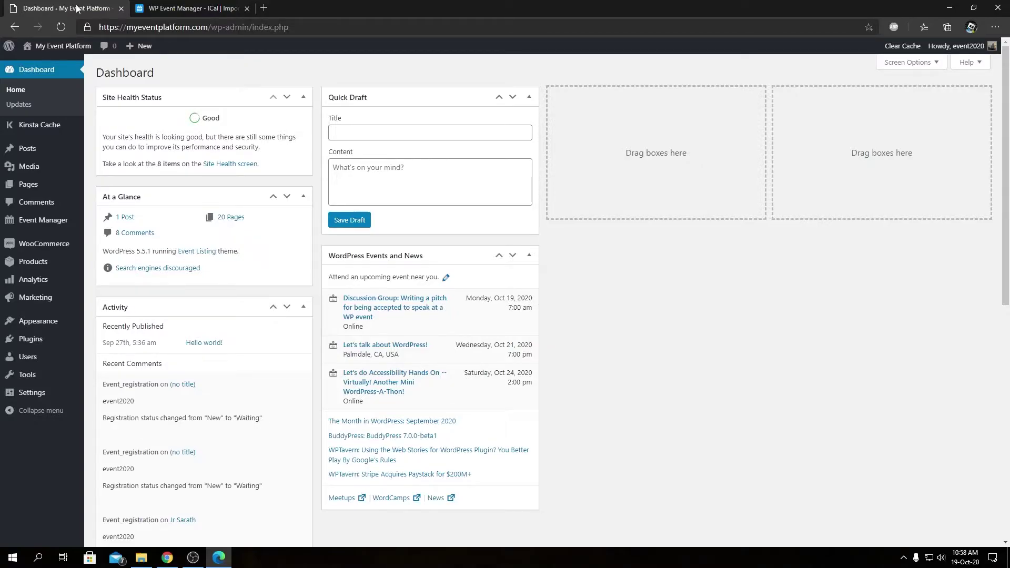
mouse_move(38, 342)
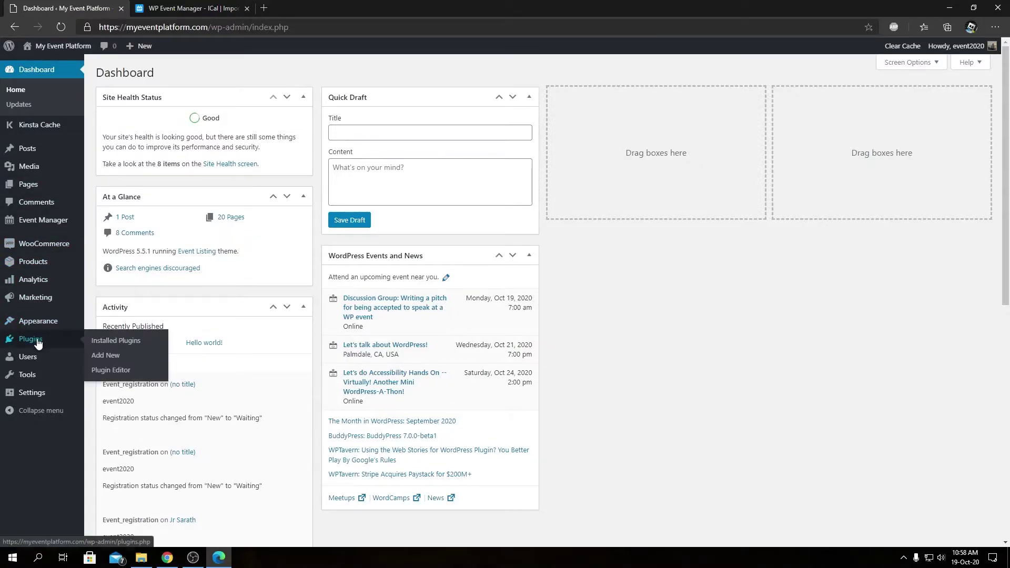
click(106, 356)
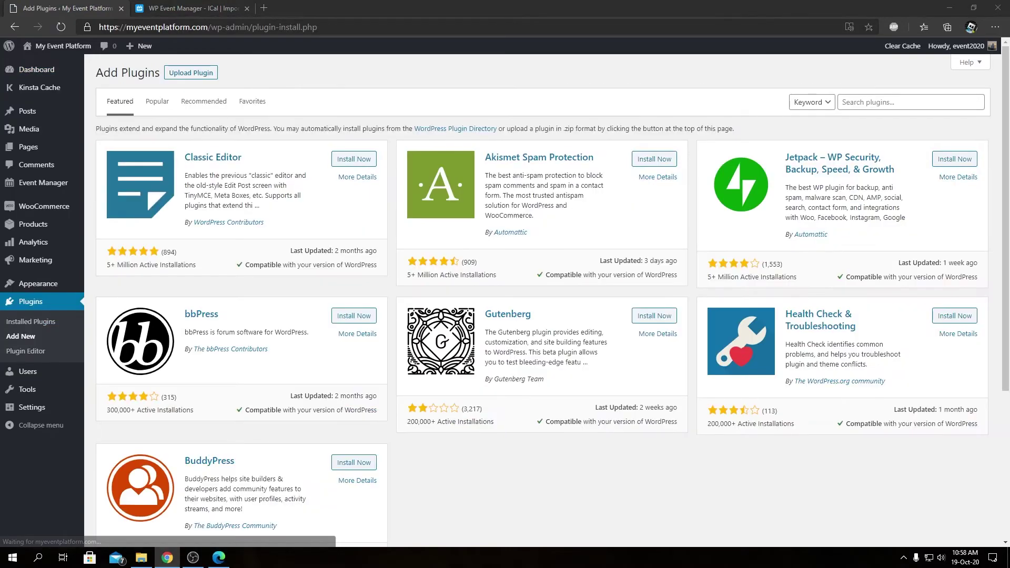
Upload wp-event-manager-ical.zip, install it, and activate the plugin.
click(200, 73)
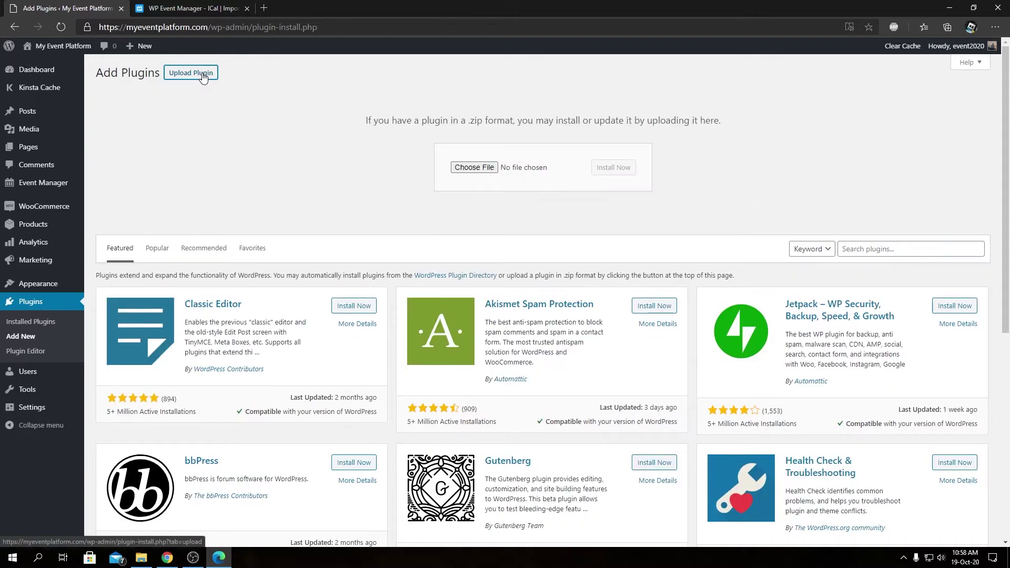
click(477, 169)
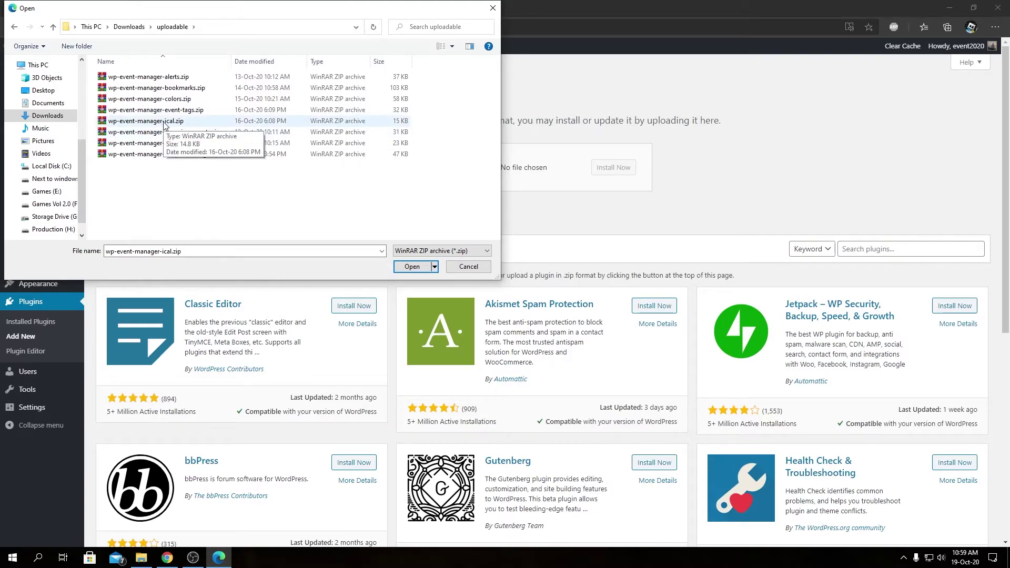
click(412, 266)
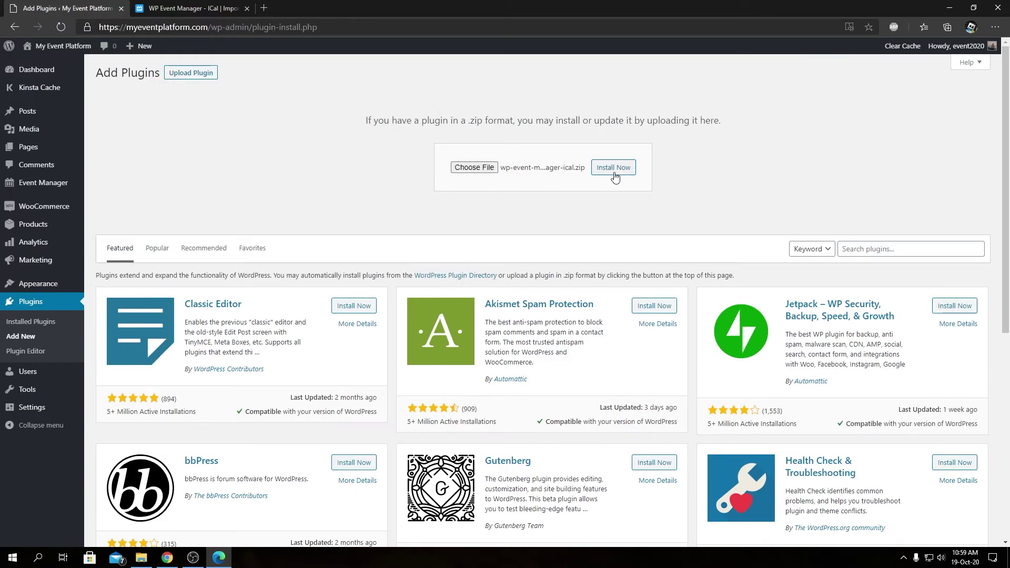
click(613, 168)
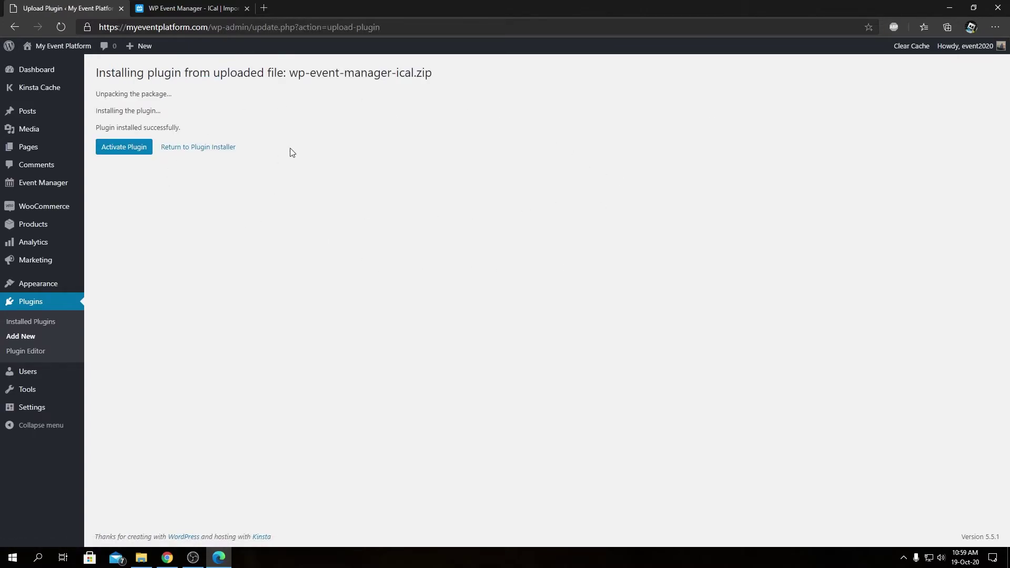
click(124, 147)
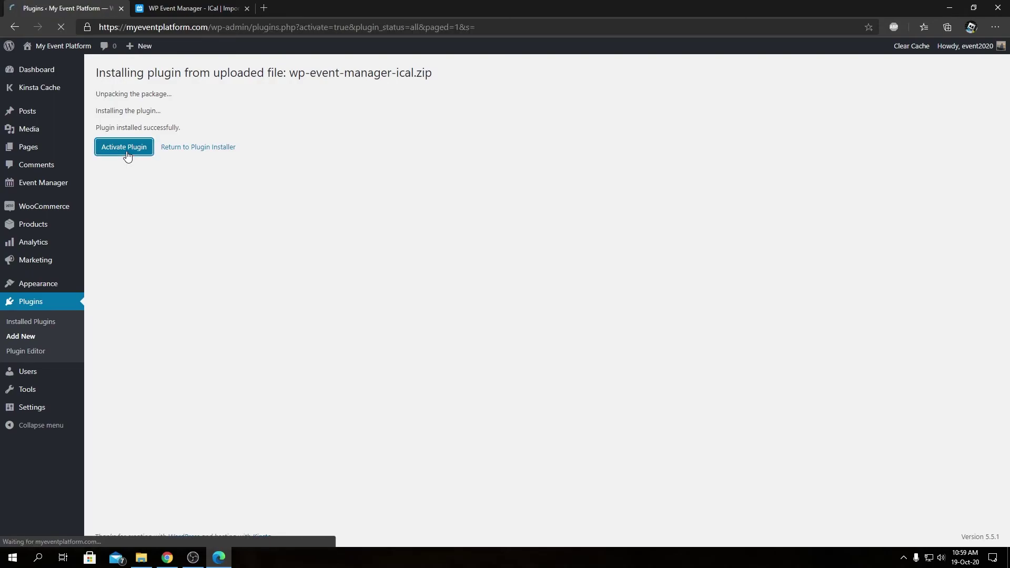
scroll(127, 156, down, 7)
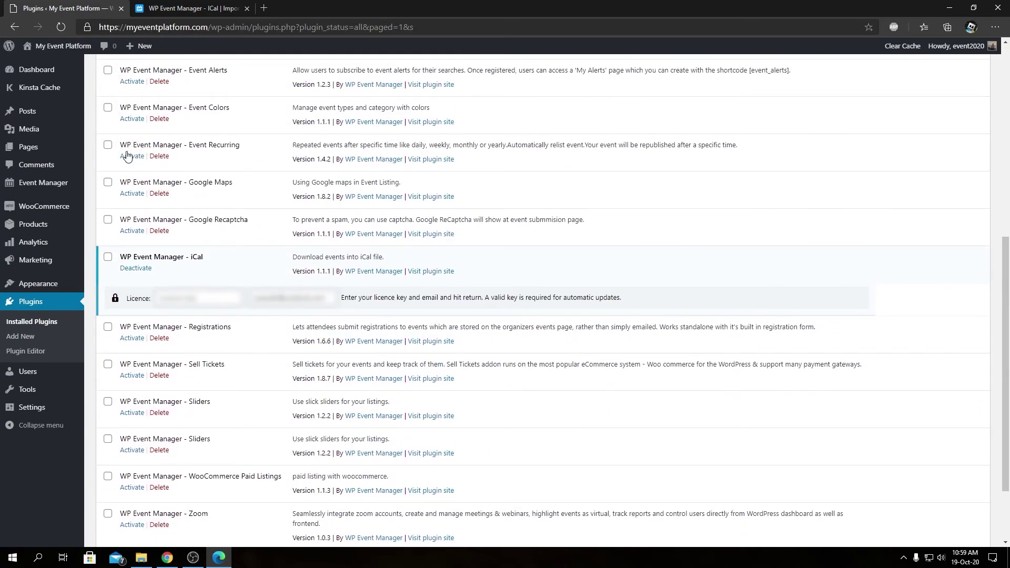
Paste the licence key and account e-mail into the iCal licence fields and submit for activation.
click(193, 296)
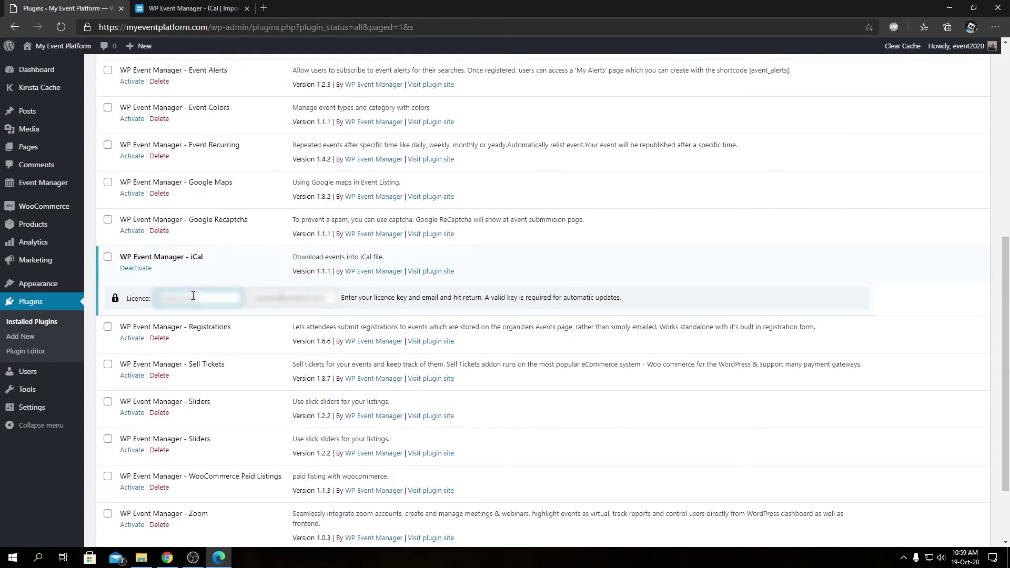
key(ctrl+v)
click(107, 259)
double_click(295, 304)
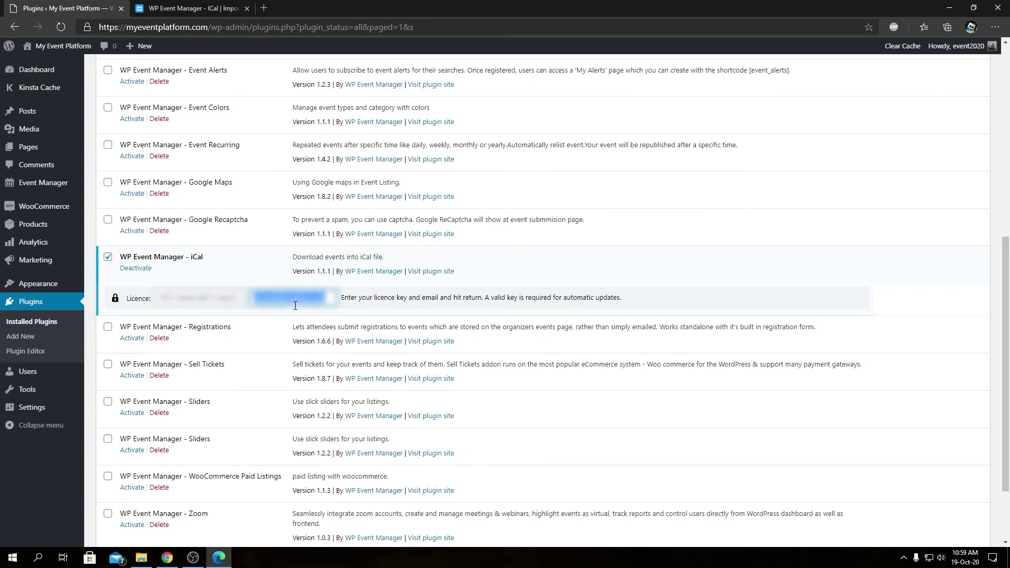
key(BackSpace)
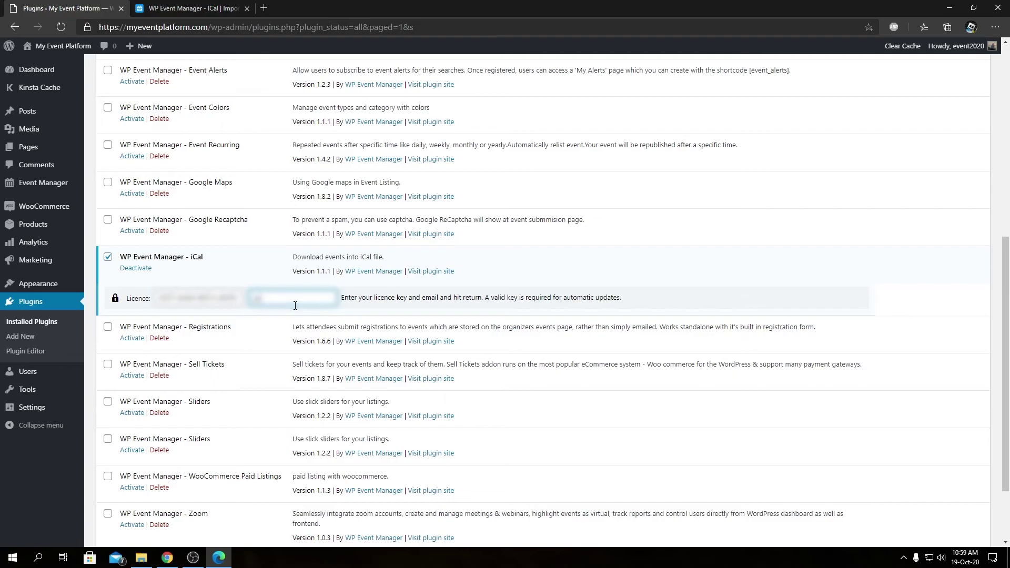
key(ctrl+v)
key(Return)
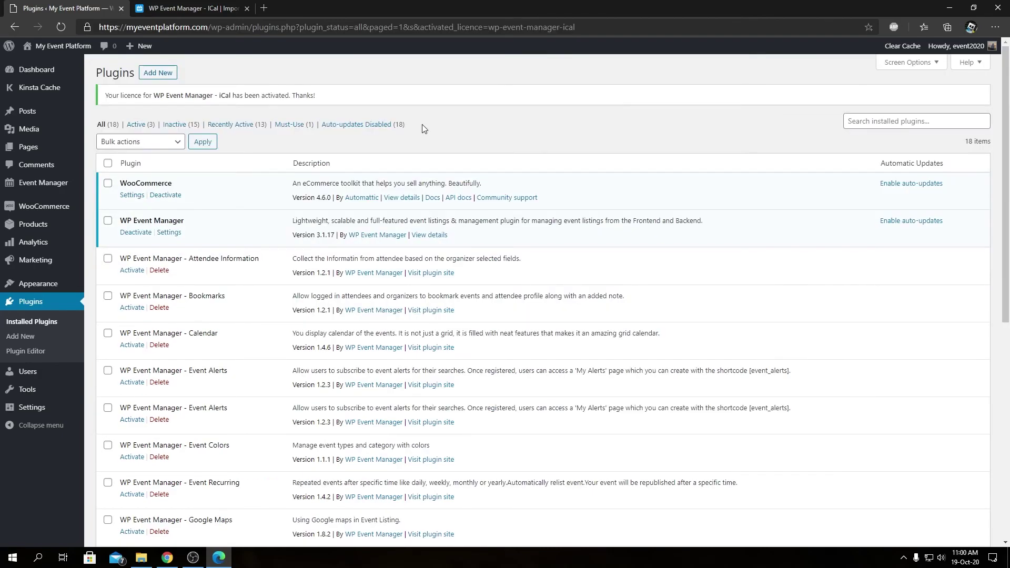